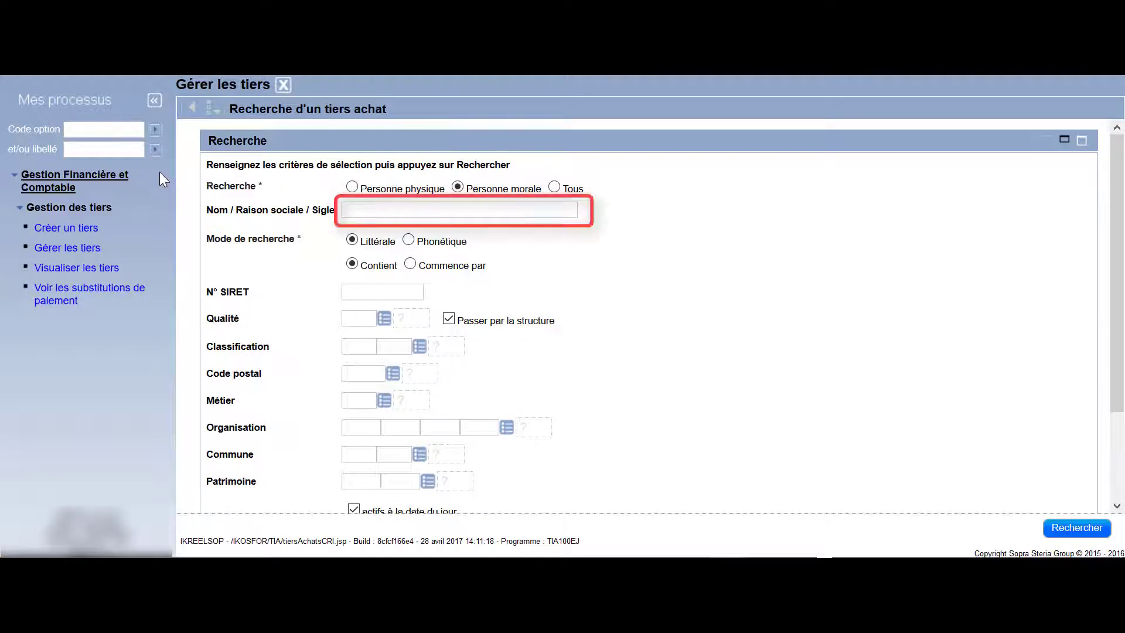
Step: Search for the legal entity FOURNISSEUR TEST without limiting the search to third parties active on today's date
{"action": "left_click", "coordinate": [354, 212]}
{"action": "type", "text": "FOURNISSEUR TEST"}
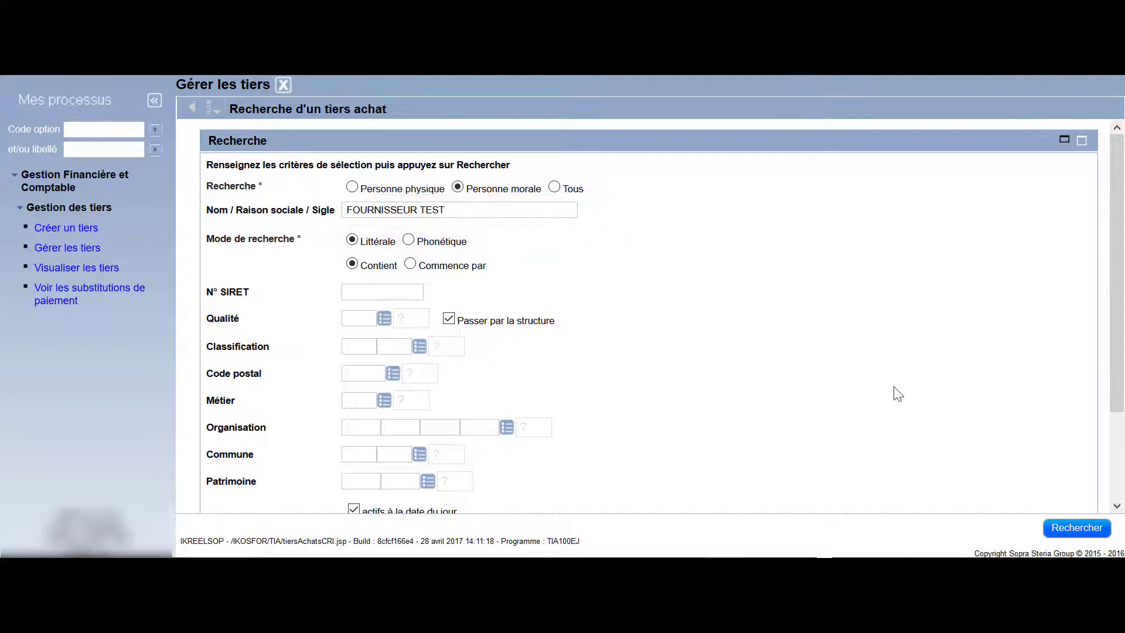
{"action": "scroll", "coordinate": [1032, 489], "scroll_direction": "down", "scroll_amount": 2}
{"action": "left_click", "coordinate": [353, 439]}
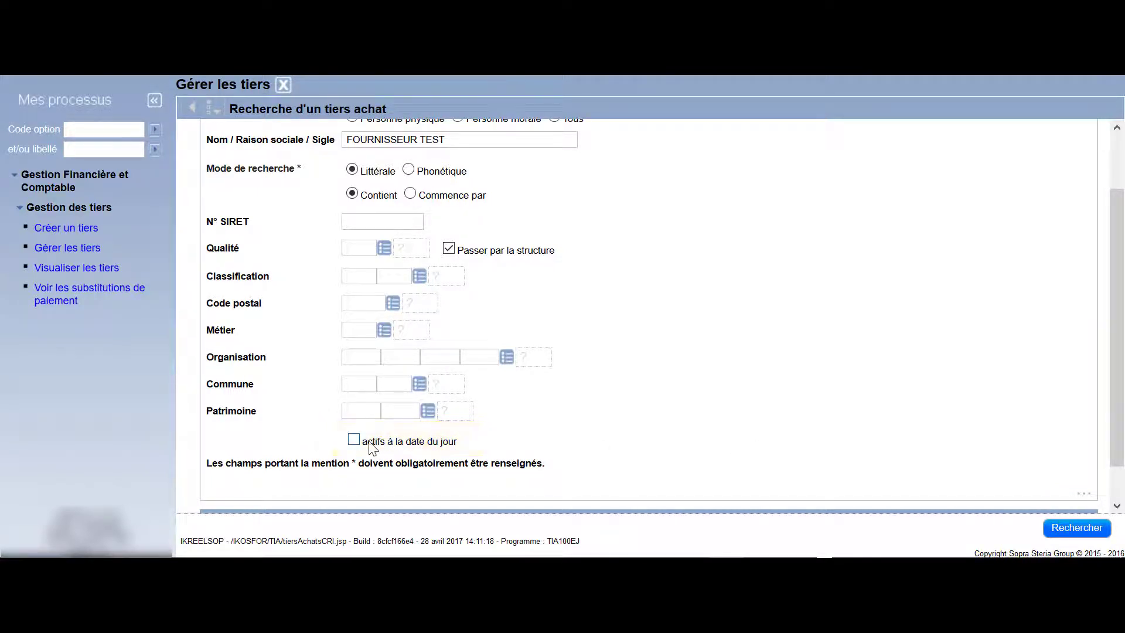
{"action": "left_click", "coordinate": [1076, 529]}
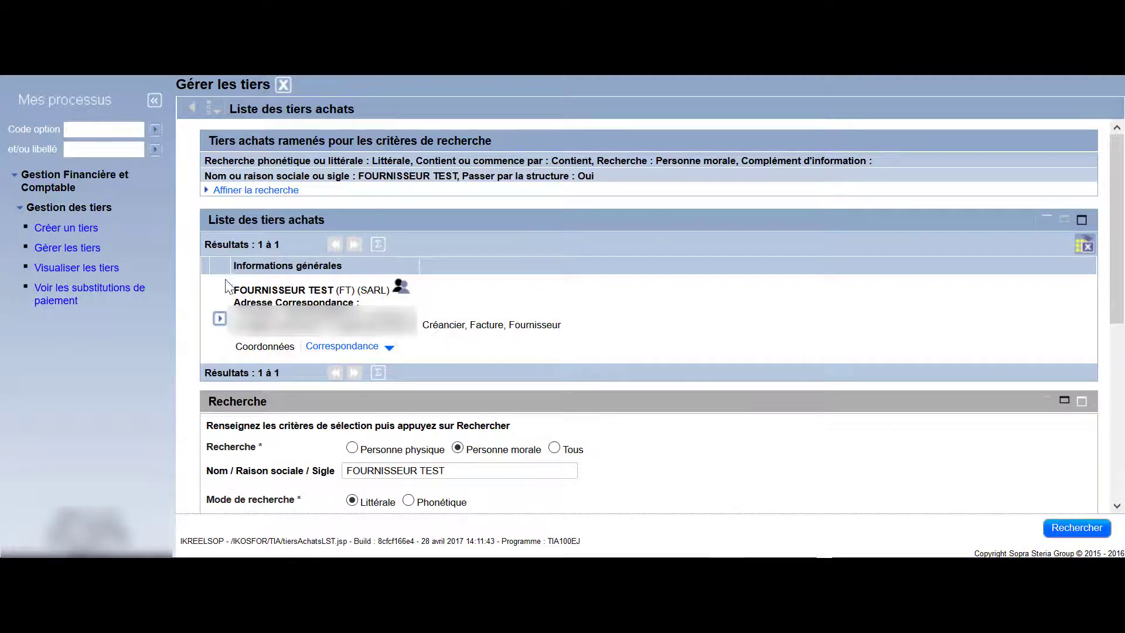
Step: Open FOURNISSEUR TEST from the results and open its organisation relation for modification
{"action": "left_click", "coordinate": [218, 321]}
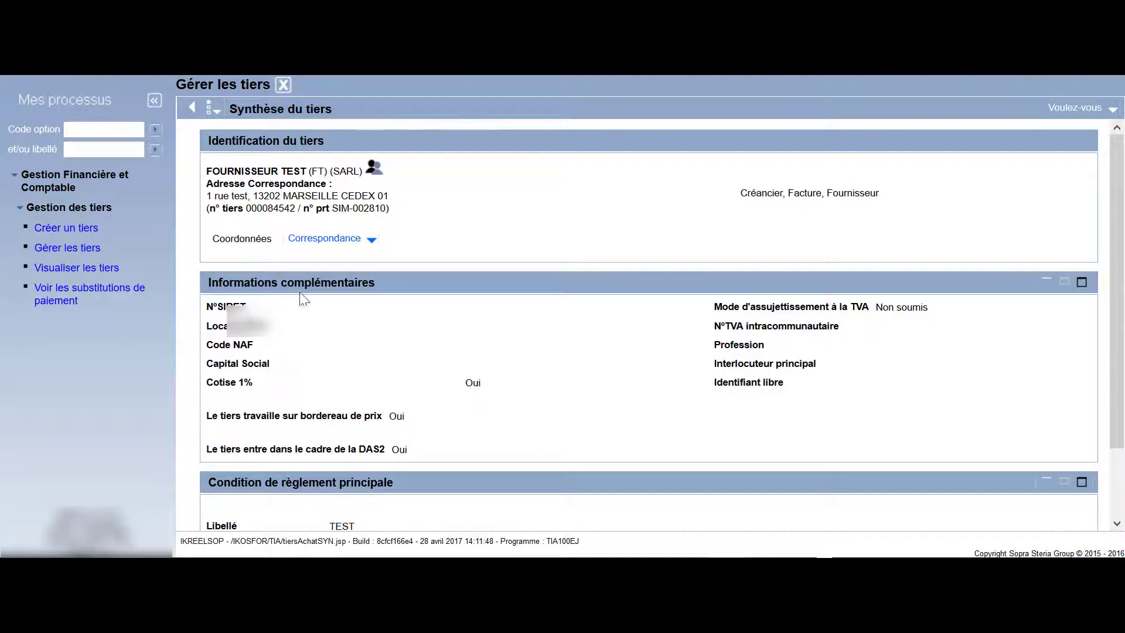
{"action": "left_click", "coordinate": [1072, 108]}
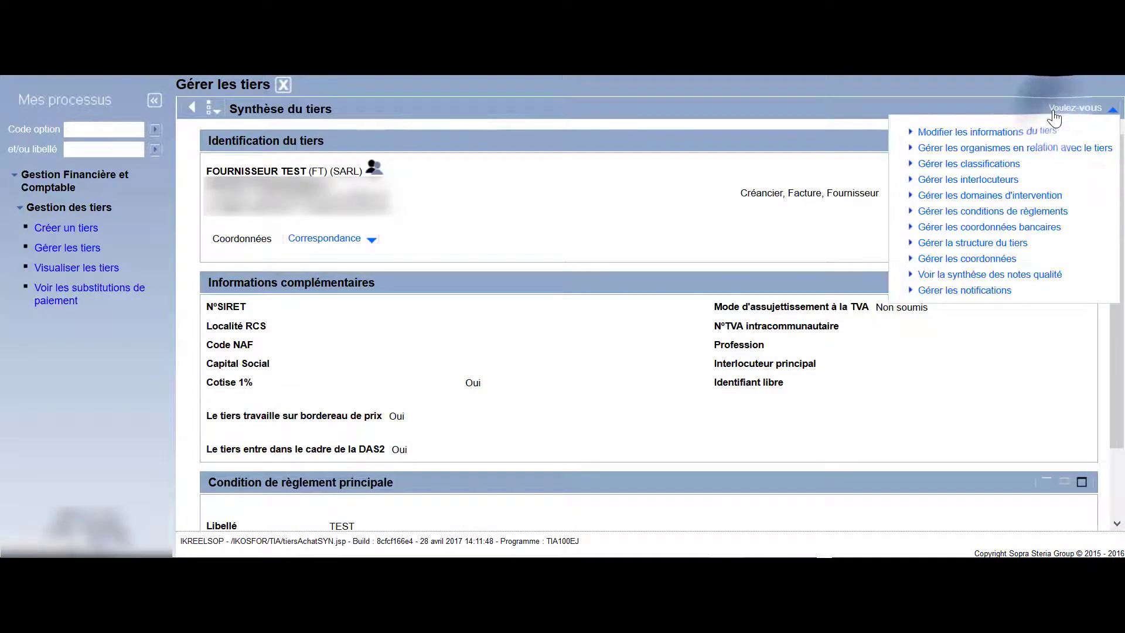
{"action": "left_click", "coordinate": [1041, 154]}
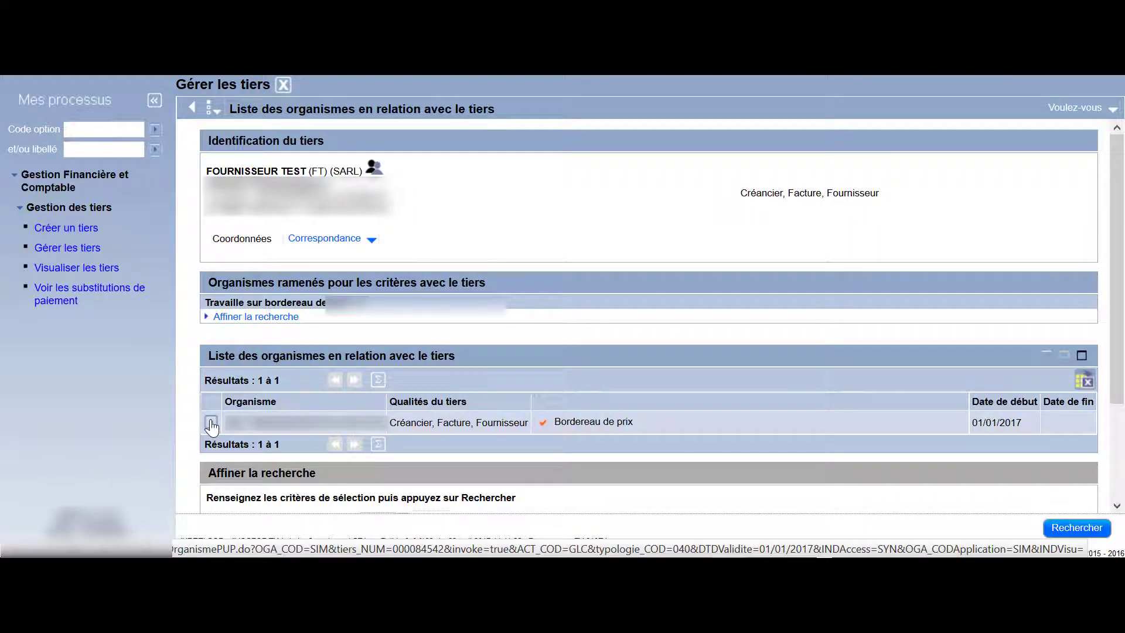
{"action": "left_click", "coordinate": [211, 423]}
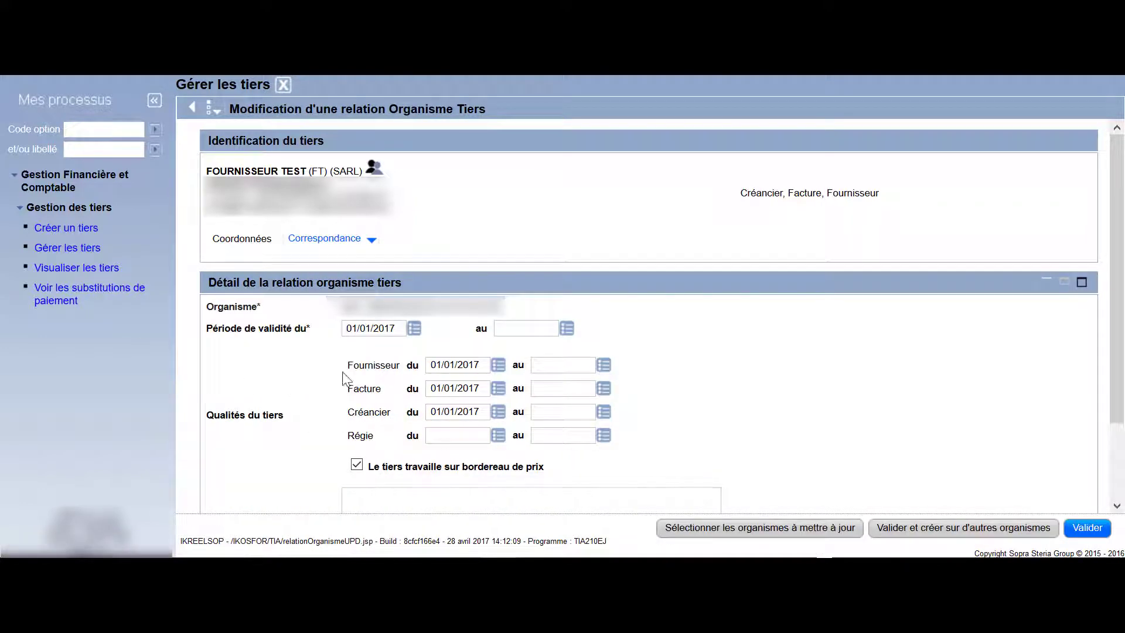
Step: Set the end date of the relation's overall validity period to 01/05/2017
{"action": "left_click", "coordinate": [511, 328]}
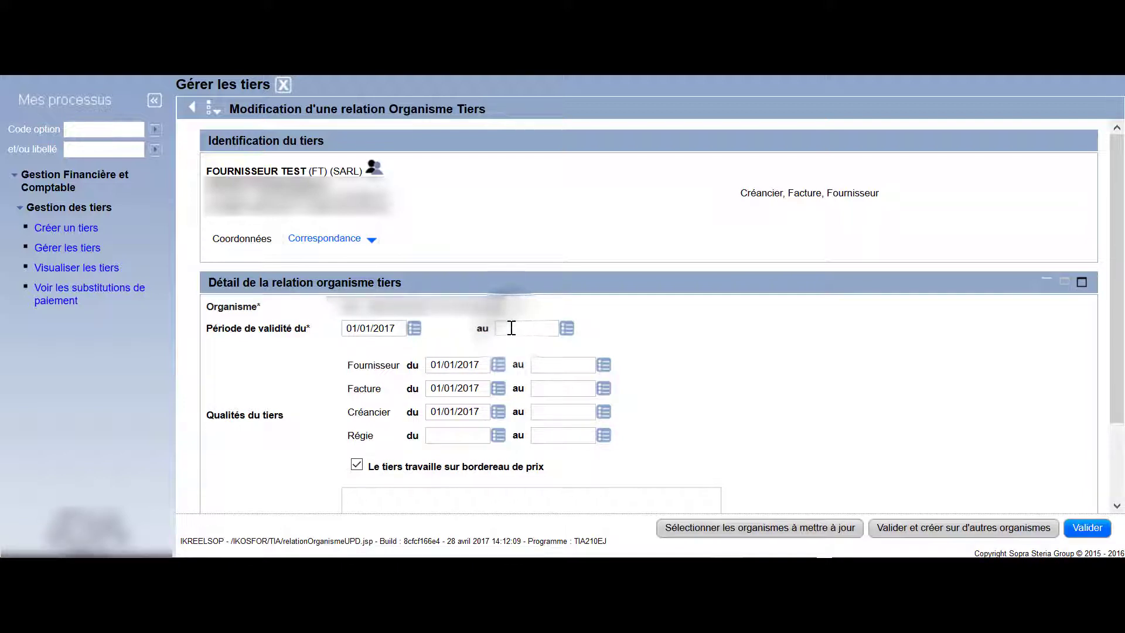
{"action": "type", "text": "01/05/2017"}
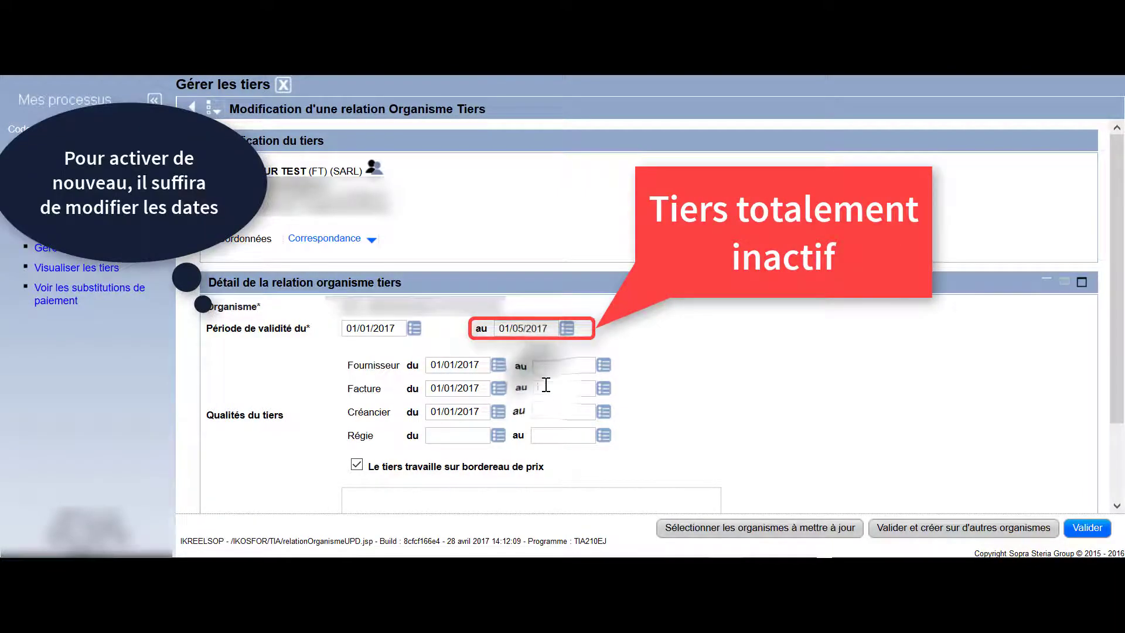
{"action": "left_click", "coordinate": [549, 411]}
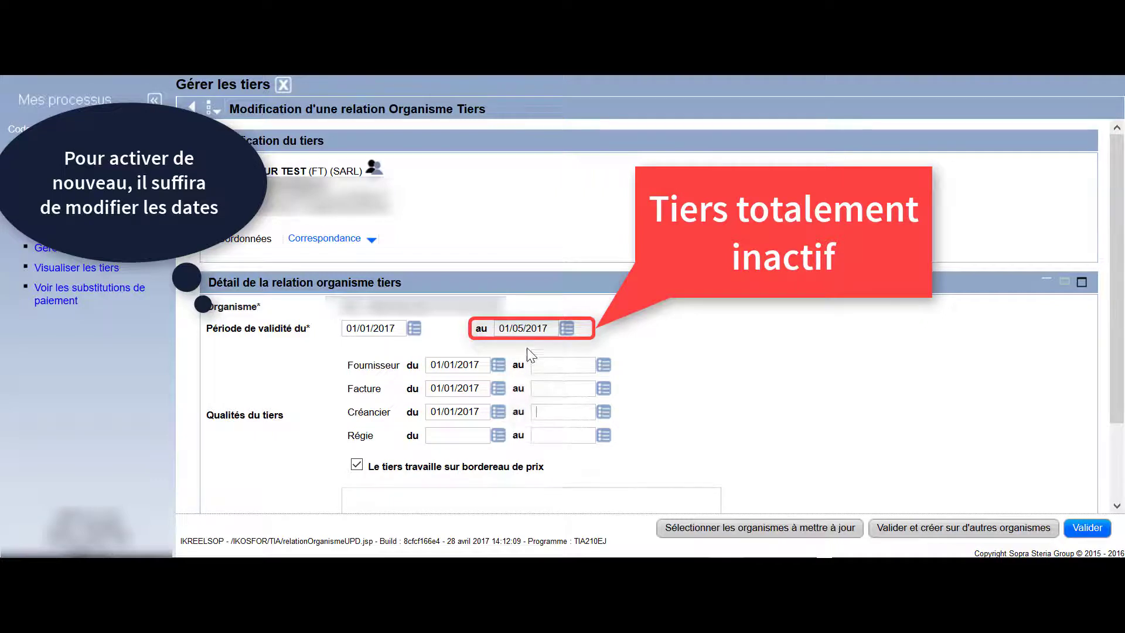
Step: Move the 01/05/2017 end date from the overall validity period to the Fournisseur quality
{"action": "double_click", "coordinate": [550, 327]}
{"action": "key", "text": "ctrl+c"}
{"action": "key", "text": "BackSpace"}
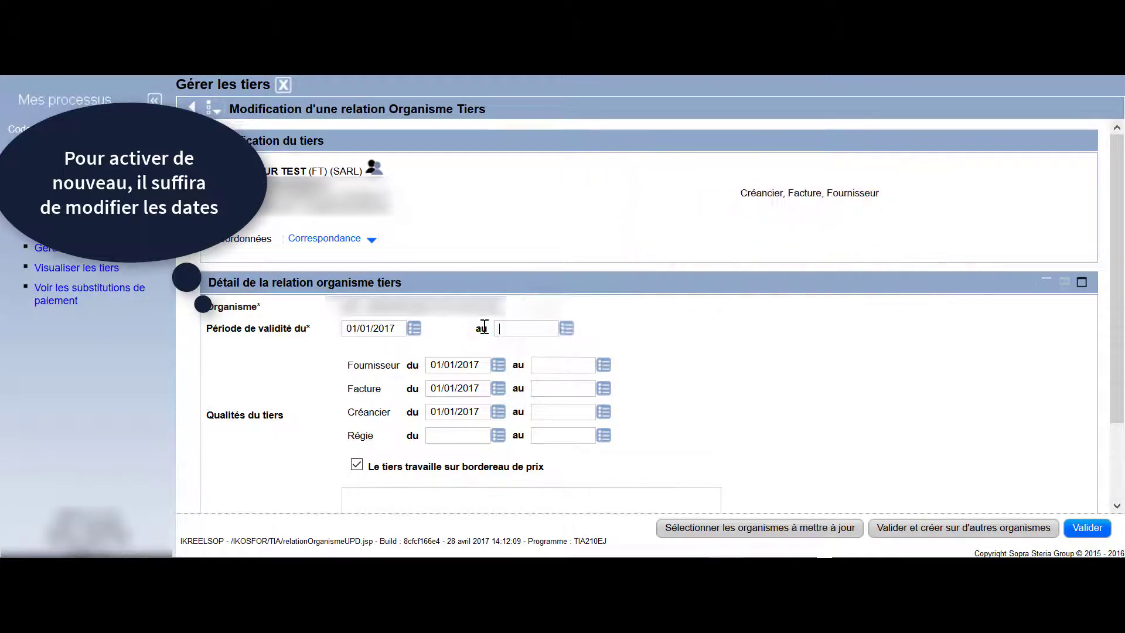
{"action": "left_click", "coordinate": [557, 365]}
{"action": "key", "text": "ctrl+v"}
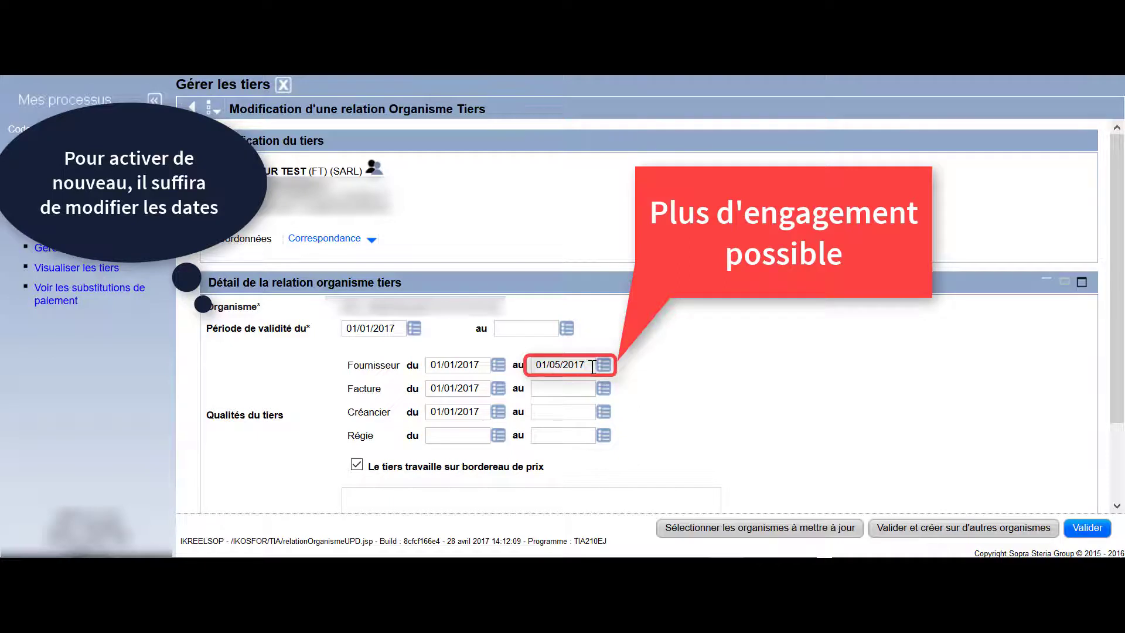
Step: Set the end dates of both the Facture and Fournisseur qualities to 01/05/2017
{"action": "double_click", "coordinate": [589, 366]}
{"action": "key", "text": "ctrl+c"}
{"action": "key", "text": "BackSpace"}
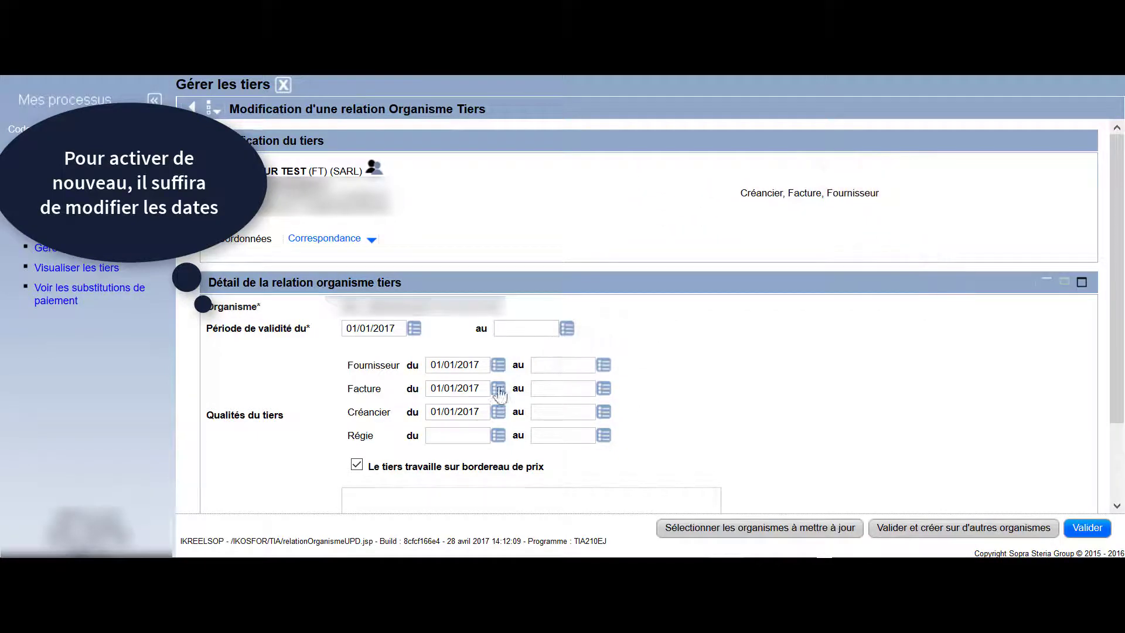
{"action": "left_click", "coordinate": [549, 389]}
{"action": "key", "text": "ctrl+v"}
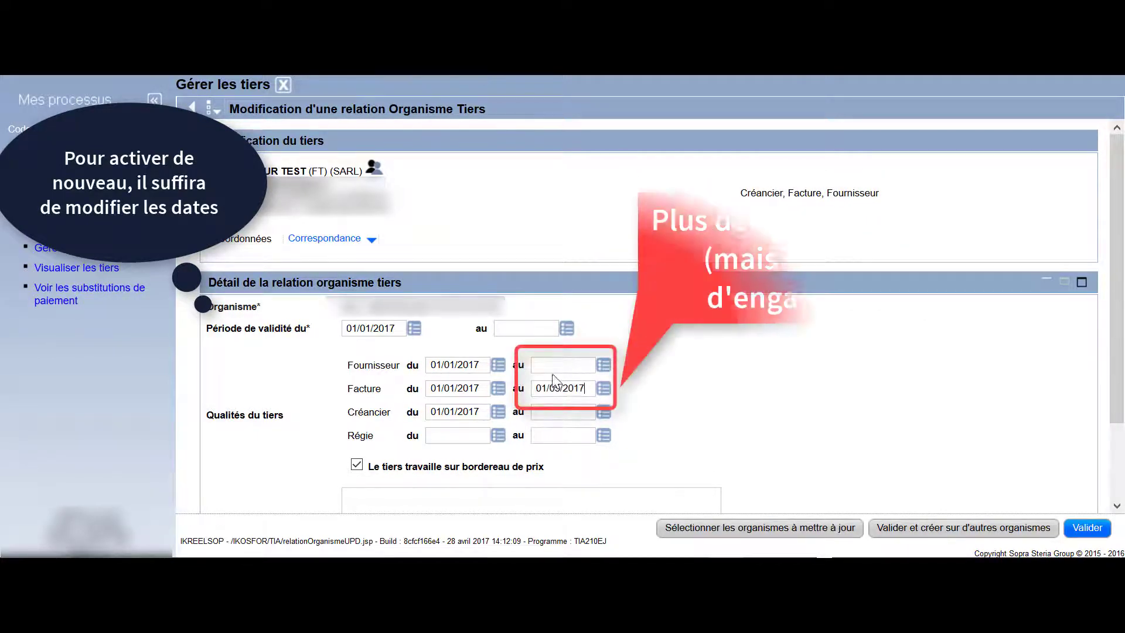
{"action": "left_click", "coordinate": [556, 365]}
{"action": "key", "text": "ctrl+v"}
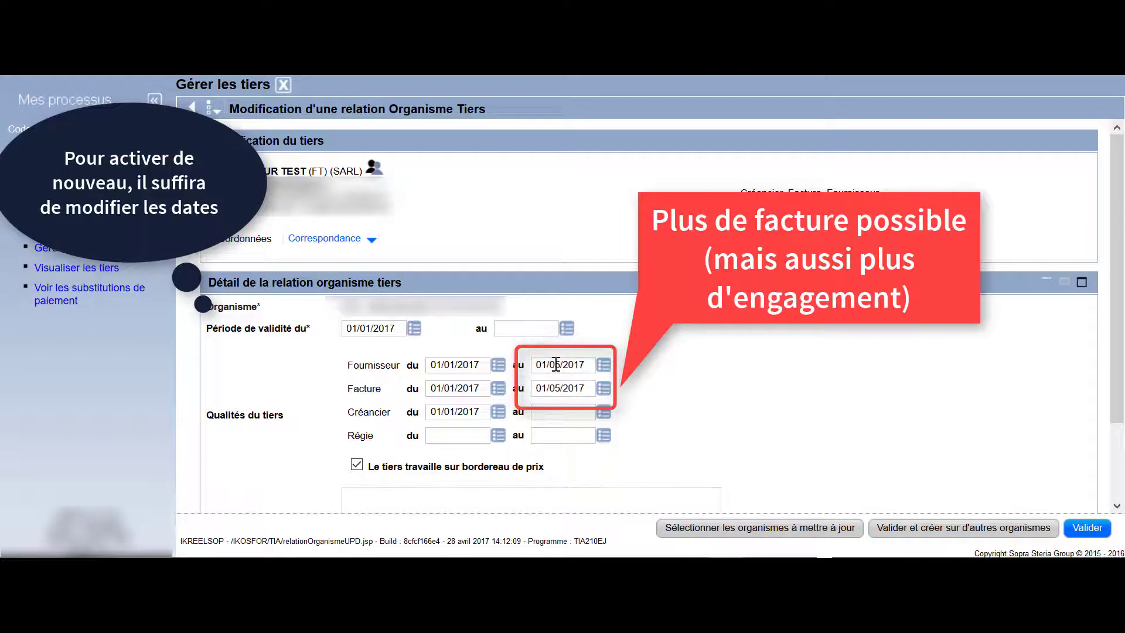
Step: Clear the end dates of the Facture and Fournisseur qualities
{"action": "double_click", "coordinate": [589, 388]}
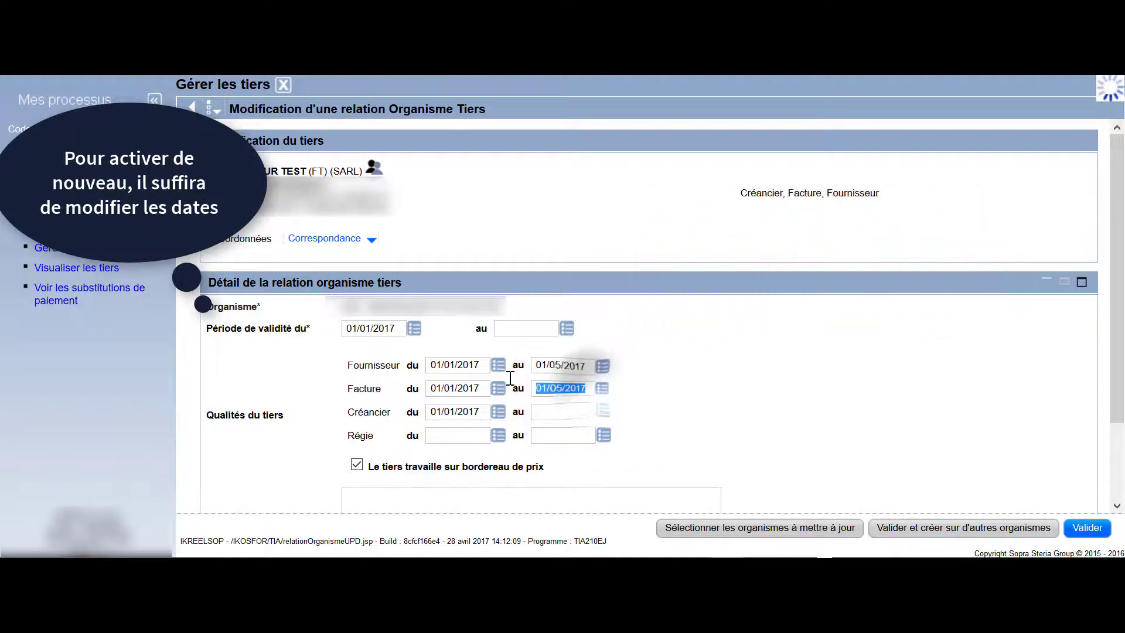
{"action": "key", "text": "Delete"}
{"action": "double_click", "coordinate": [572, 365]}
{"action": "key", "text": "Delete"}
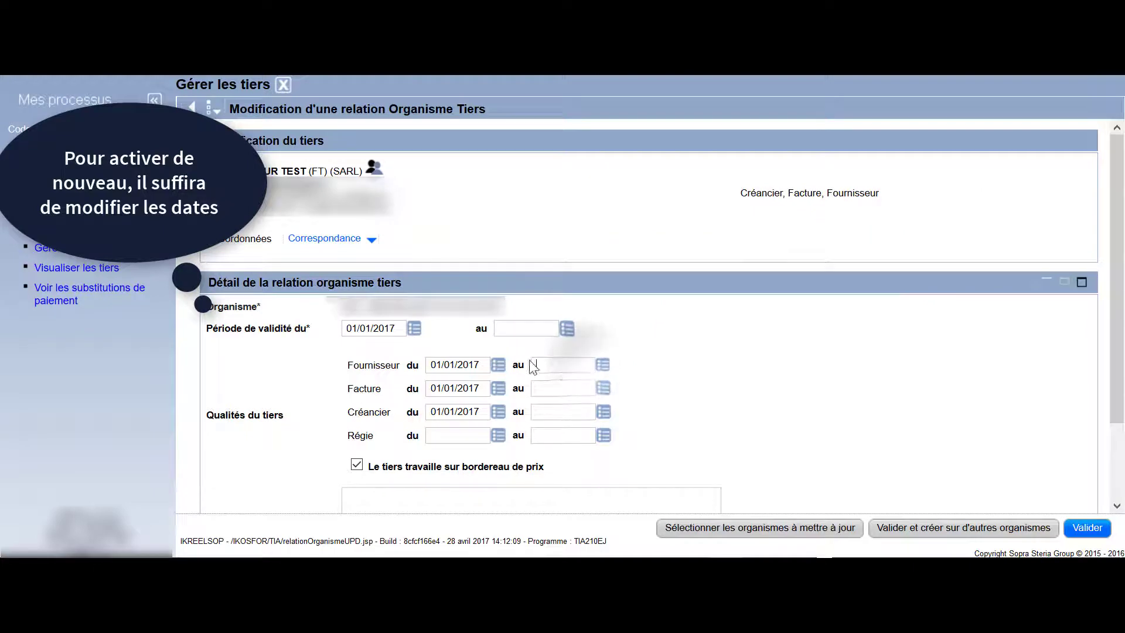
Step: Set the end dates of the Créancier, Facture and Fournisseur qualities and of the overall validity period to 01/05/2017
{"action": "left_click", "coordinate": [547, 410]}
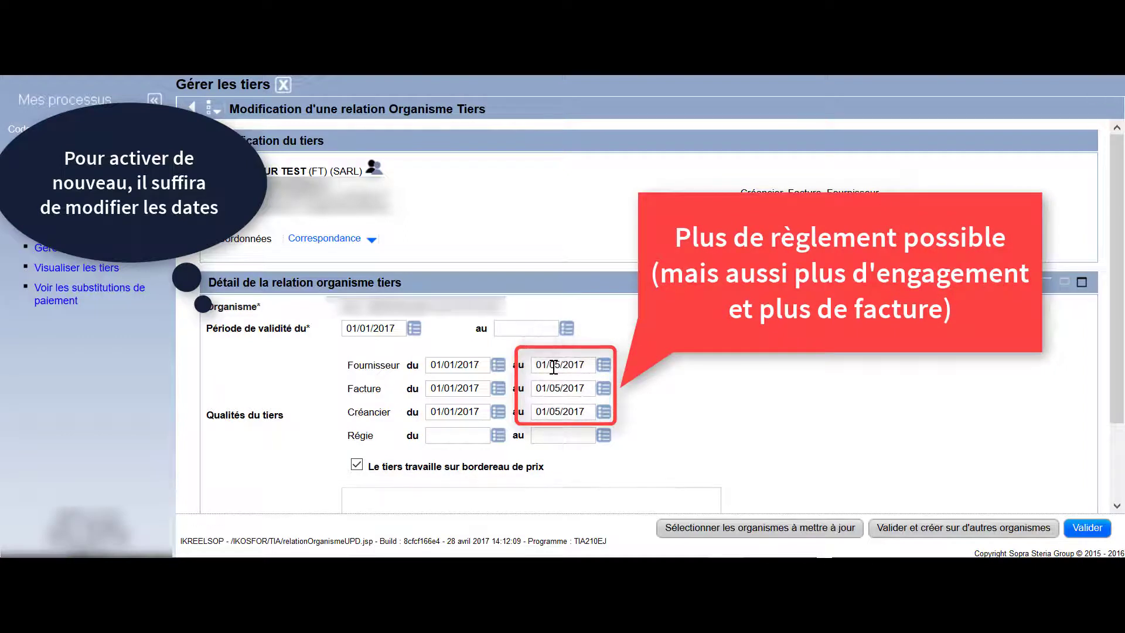
{"action": "left_click", "coordinate": [518, 326]}
{"action": "type", "text": "01/05/2017"}
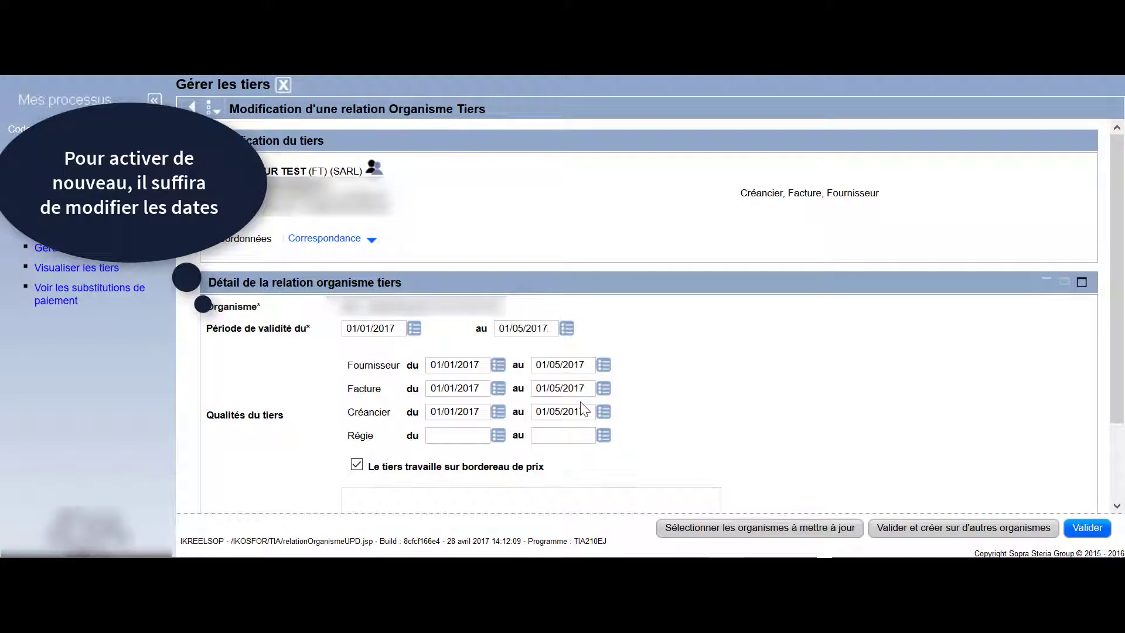
Step: Clear the end date of the relation's overall validity period
{"action": "left_click_drag", "start_coordinate": [347, 436], "coordinate": [384, 437]}
{"action": "left_click_drag", "start_coordinate": [559, 332], "coordinate": [498, 328]}
{"action": "key", "text": "BackSpace"}
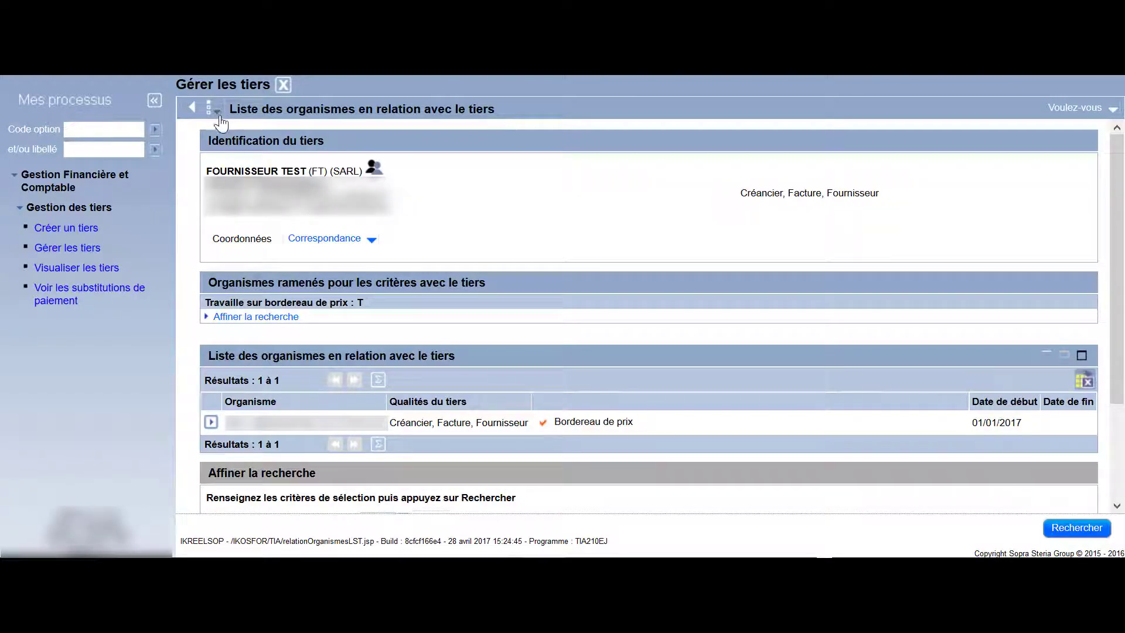
Step: Return to the third party's summary and open its list of payment conditions
{"action": "left_click", "coordinate": [218, 112]}
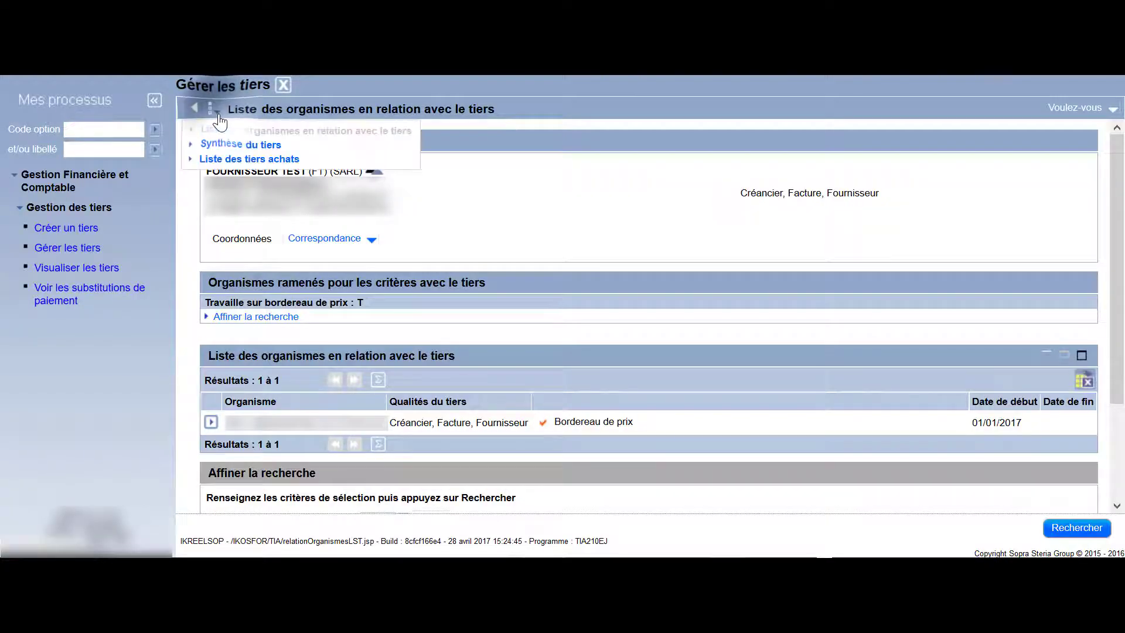
{"action": "left_click", "coordinate": [238, 148]}
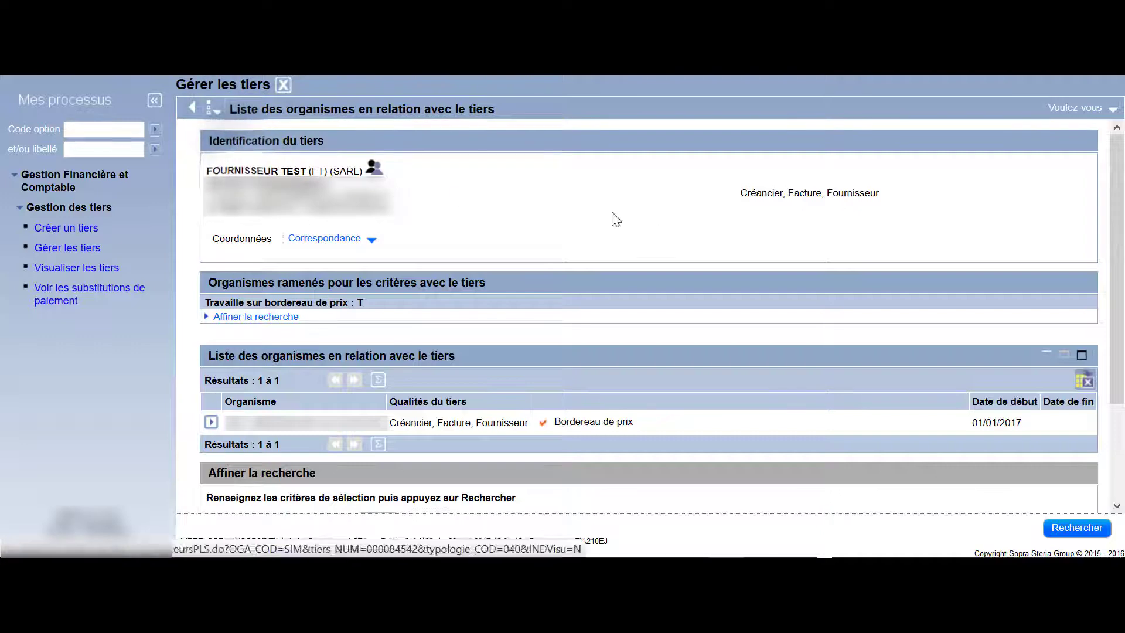
{"action": "left_click", "coordinate": [1087, 107]}
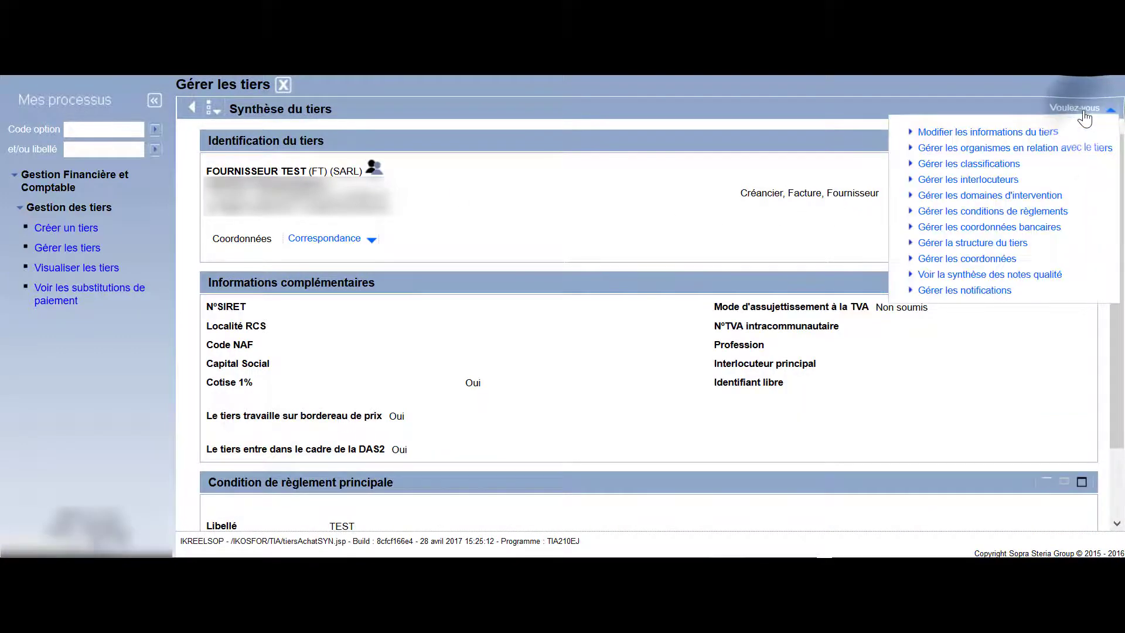
{"action": "left_click", "coordinate": [993, 216]}
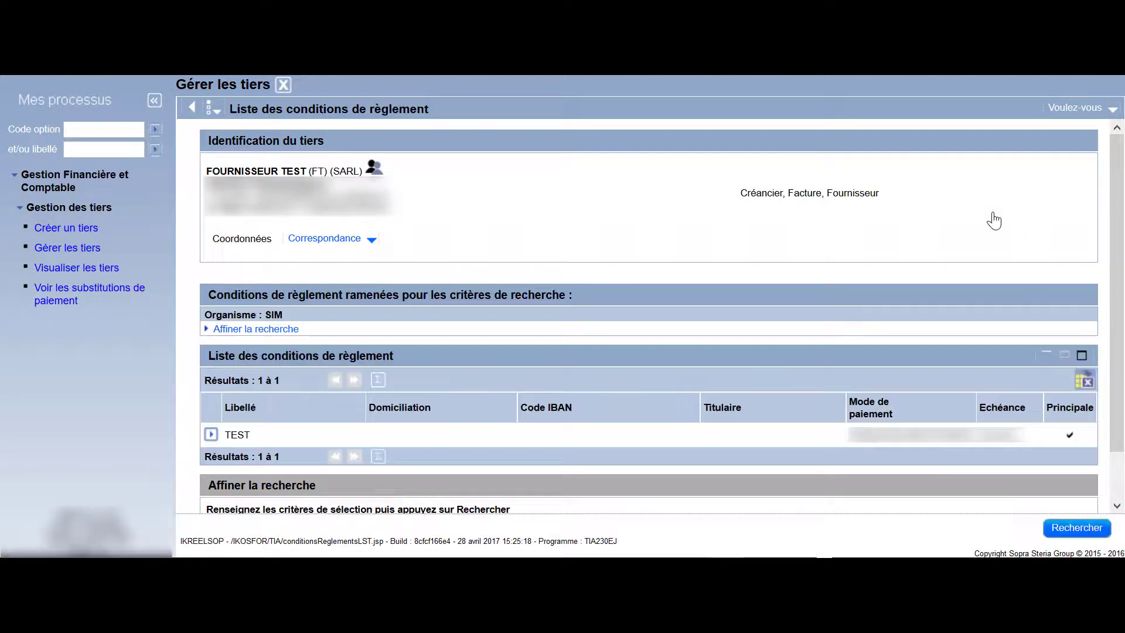
Step: Block the third party's payments with the reason "motif obligatoire" and validate the block
{"action": "left_click", "coordinate": [1085, 114]}
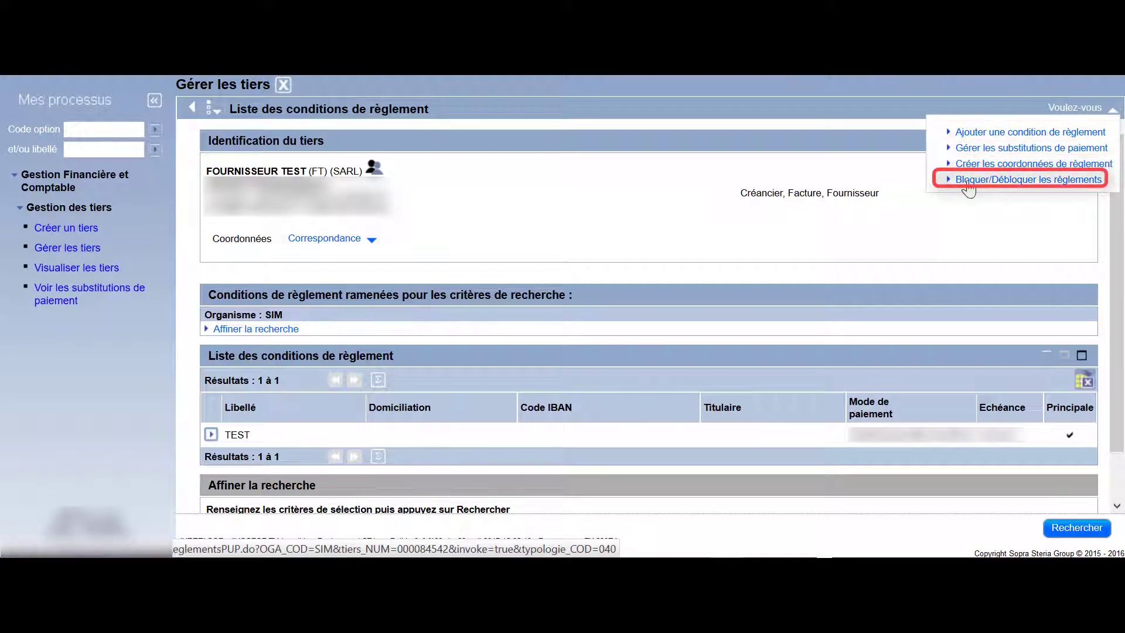
{"action": "left_click", "coordinate": [1021, 183]}
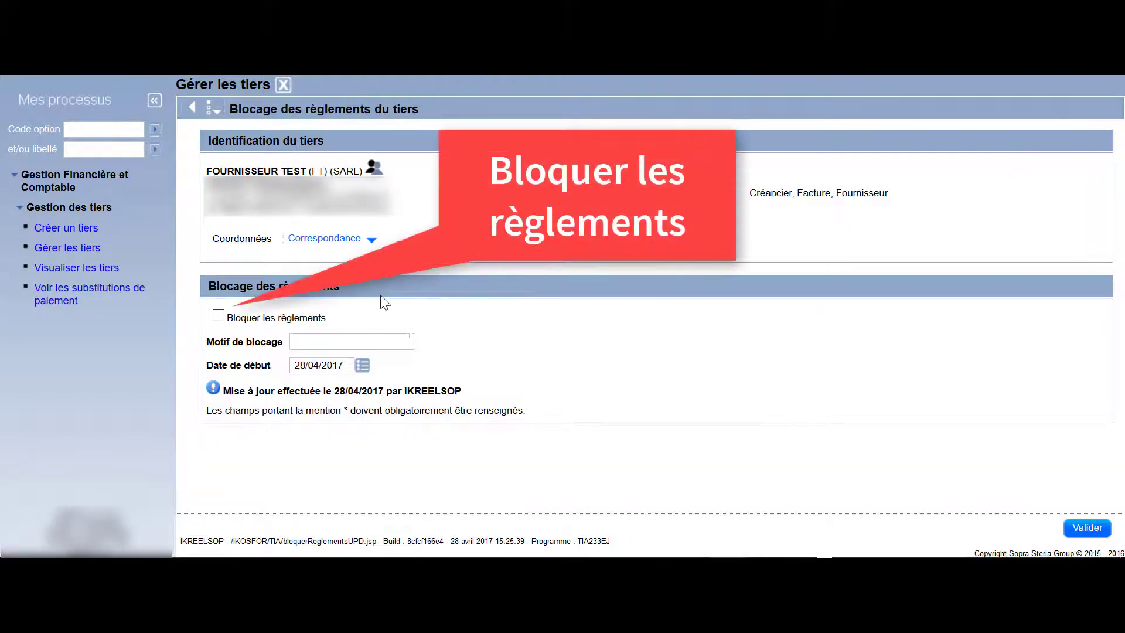
{"action": "left_click", "coordinate": [218, 317]}
{"action": "left_click", "coordinate": [314, 345]}
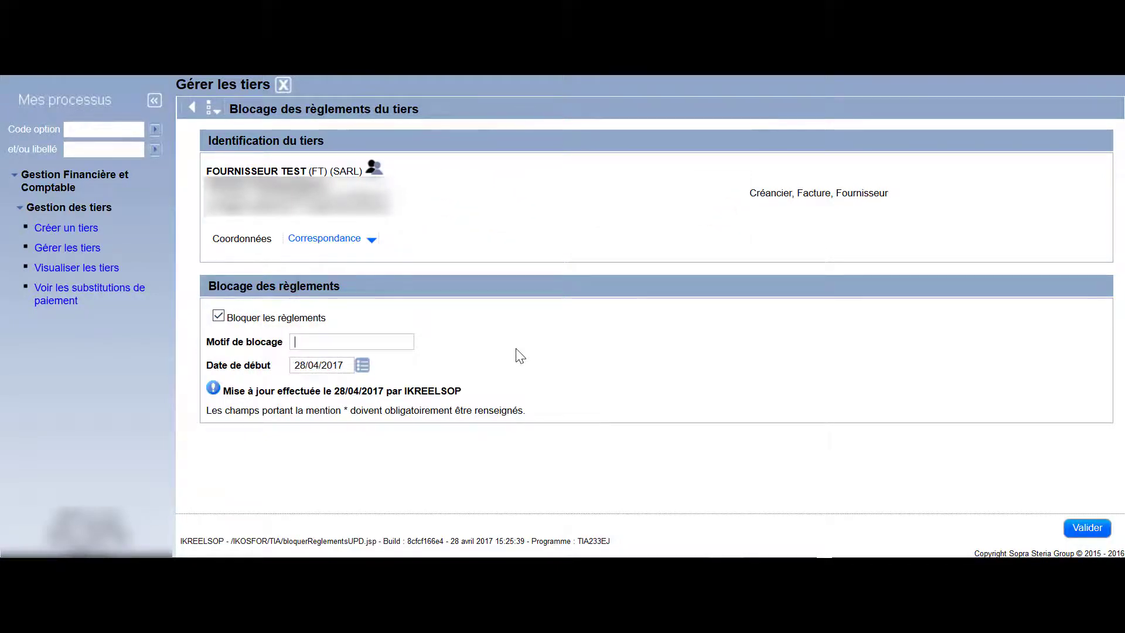
{"action": "type", "text": "mot"}
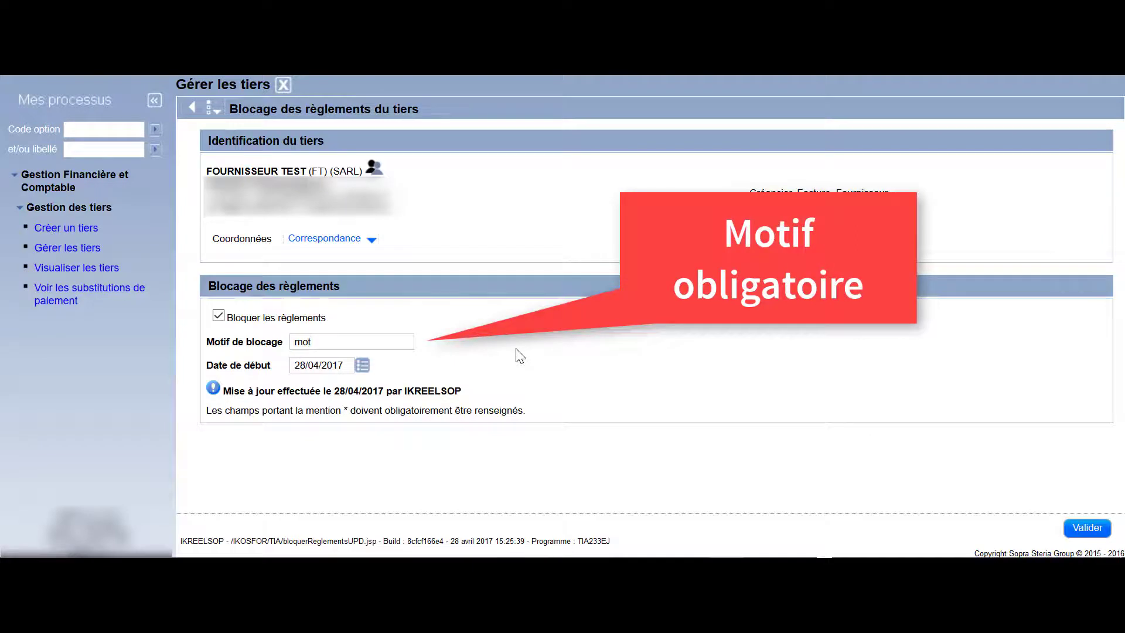
{"action": "type", "text": "if obligatoire"}
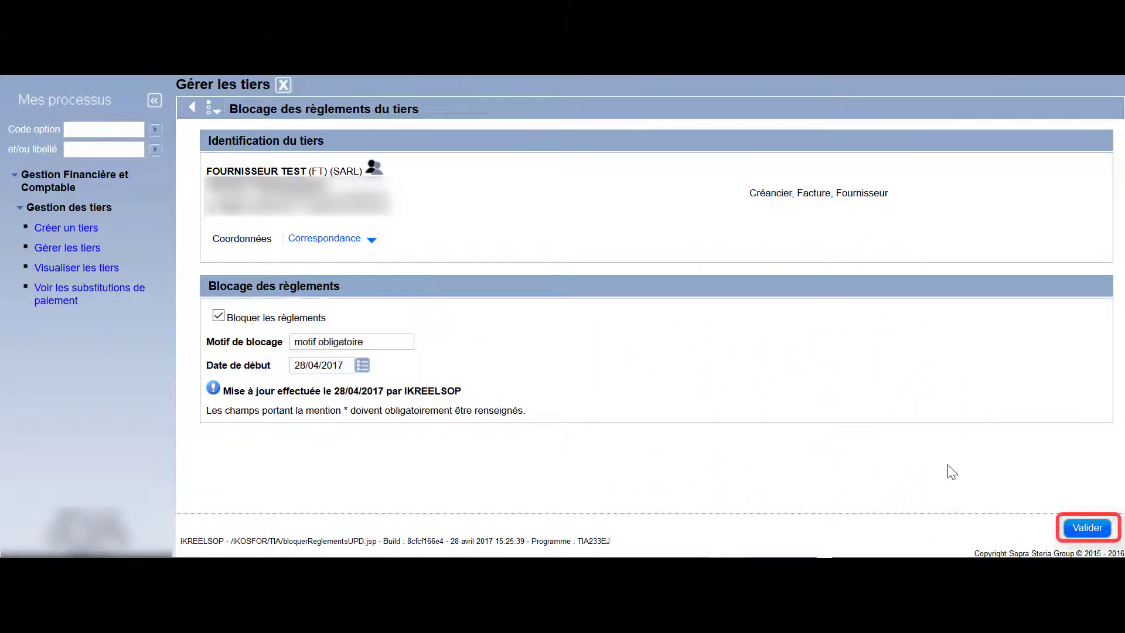
{"action": "left_click", "coordinate": [1094, 530]}
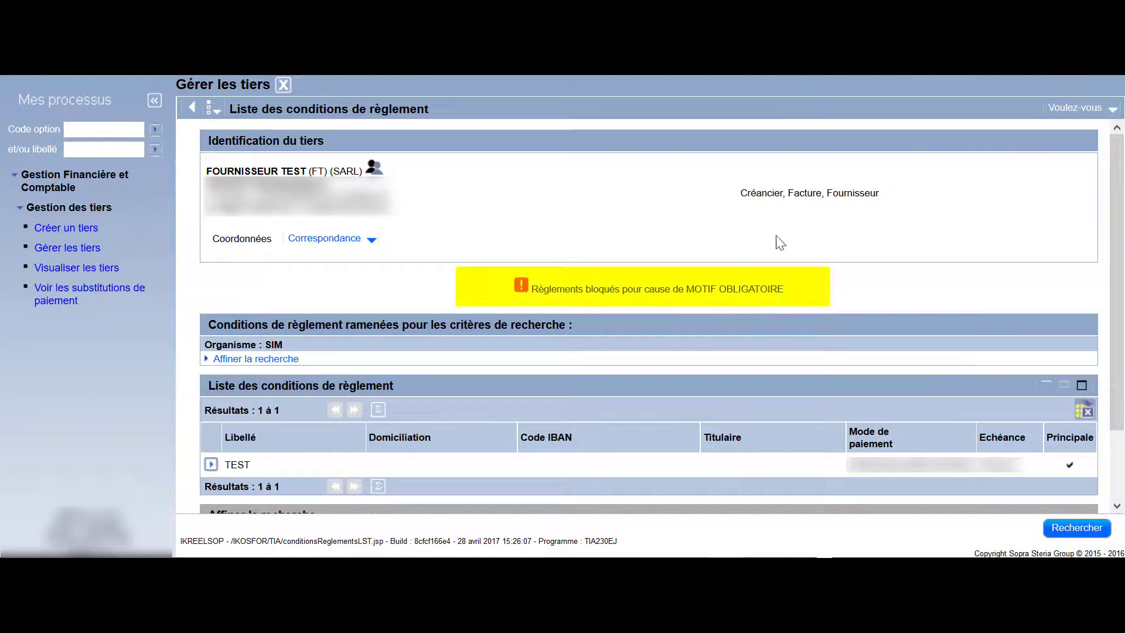
Step: Unblock the third party's payments, clear the blocking reason and validate the change
{"action": "left_click", "coordinate": [1070, 110]}
{"action": "left_click", "coordinate": [1002, 180]}
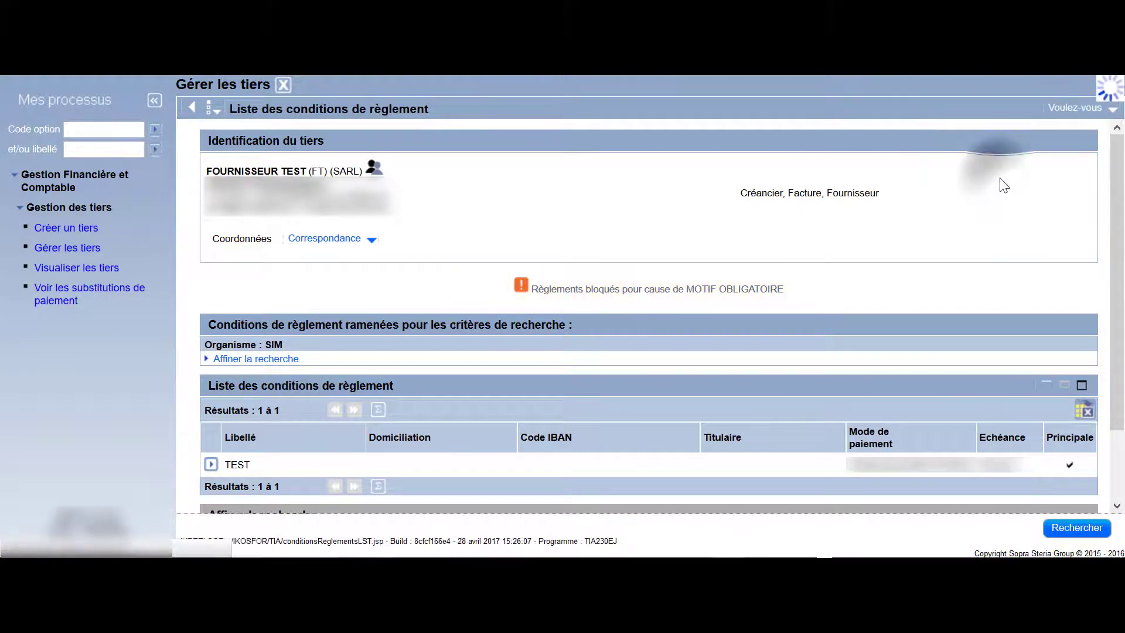
{"action": "left_click_drag", "start_coordinate": [405, 341], "coordinate": [283, 340]}
{"action": "key", "text": "BackSpace"}
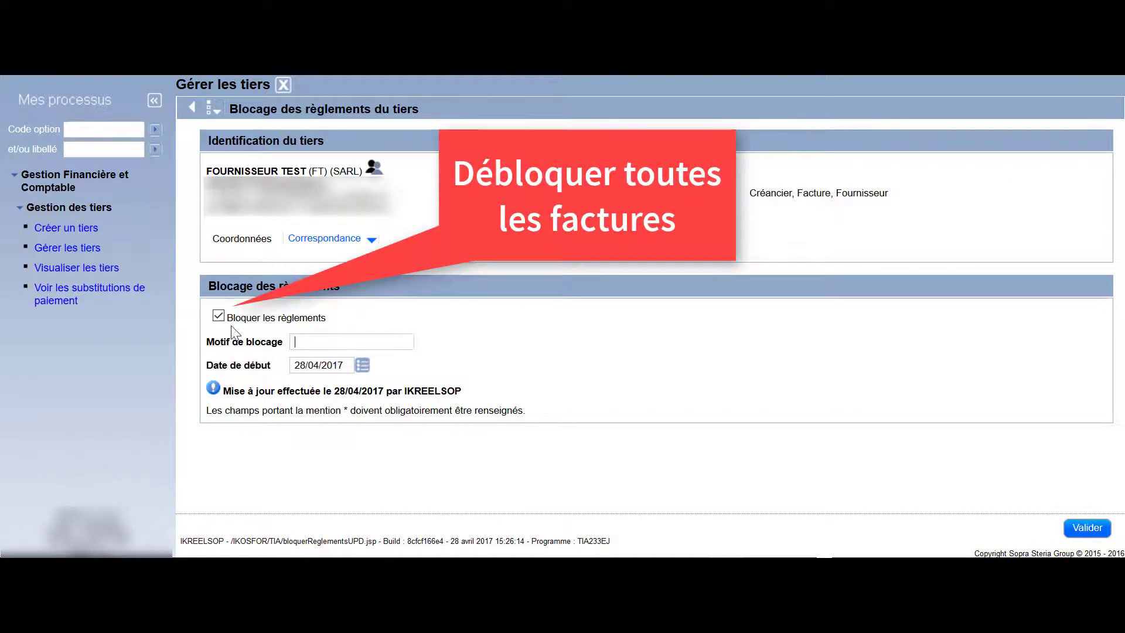
{"action": "left_click", "coordinate": [218, 316]}
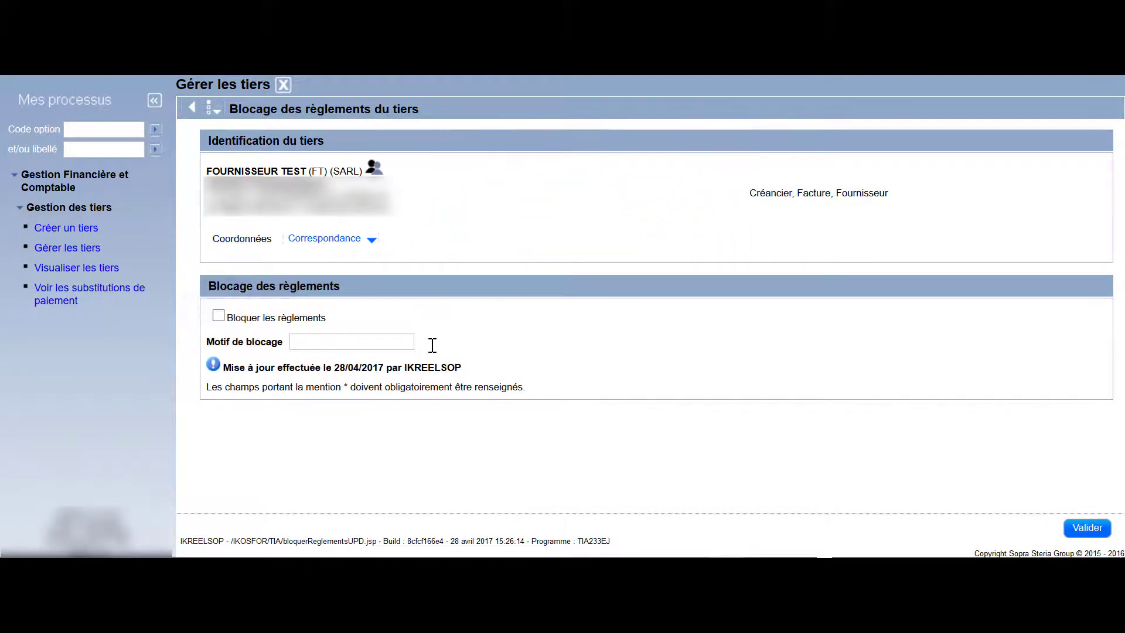
{"action": "left_click", "coordinate": [1074, 529]}
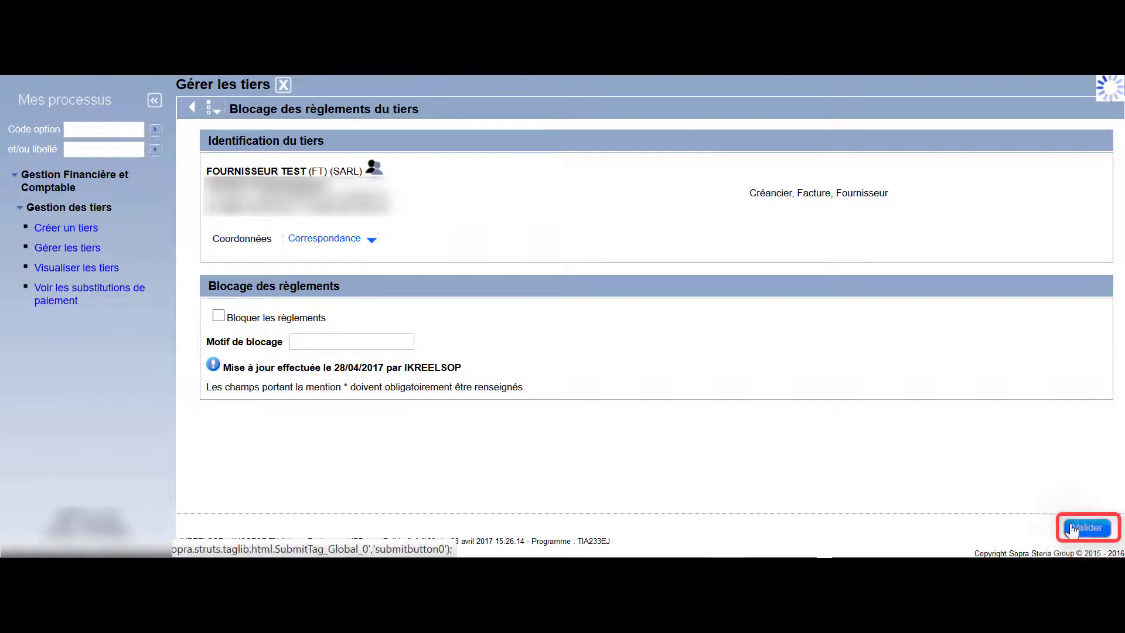